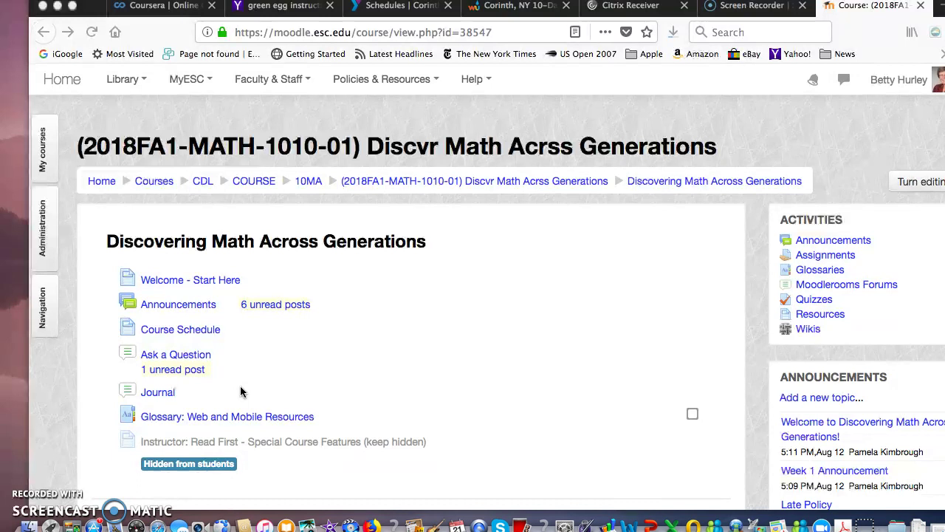
Open the course's Journal forum and scroll to the All participants group filter under Journal Instructions
left_click(158, 396)
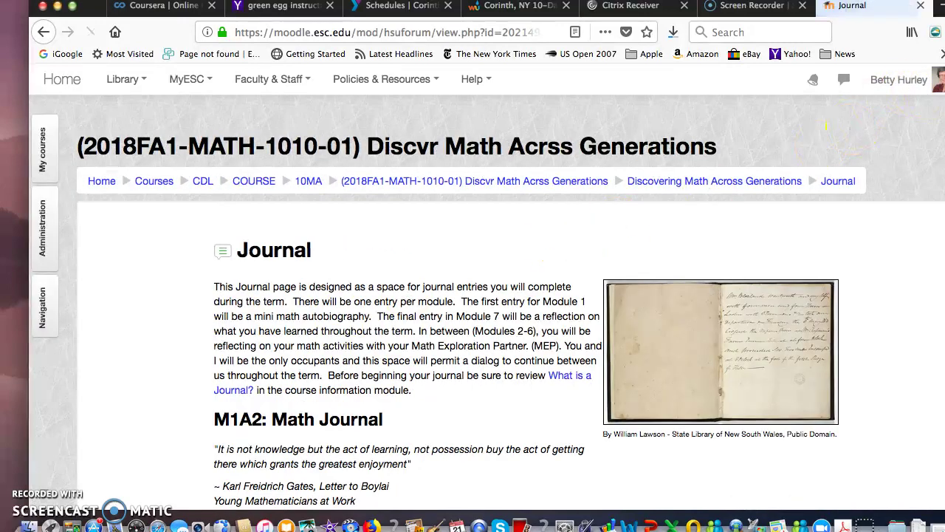
scroll(510, 296, "down", 5)
scroll(510, 296, "down", 15)
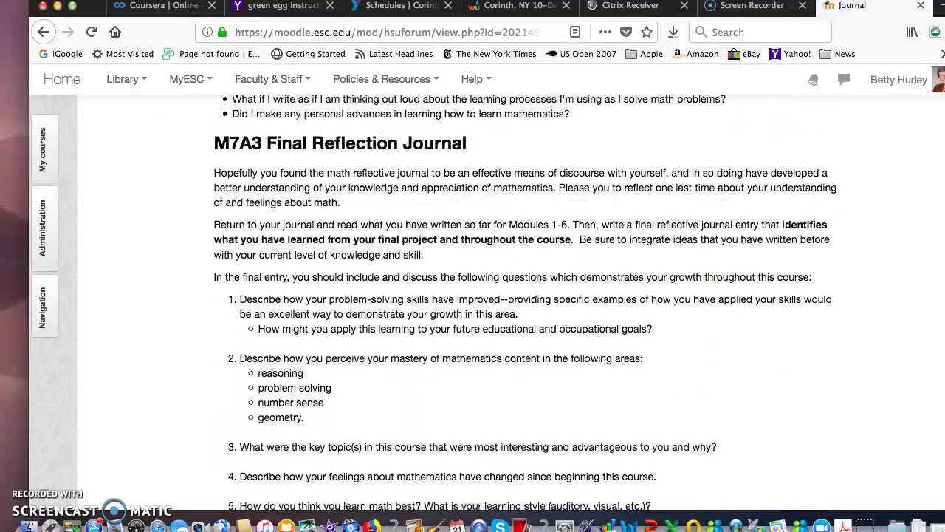
scroll(509, 295, "up", 2)
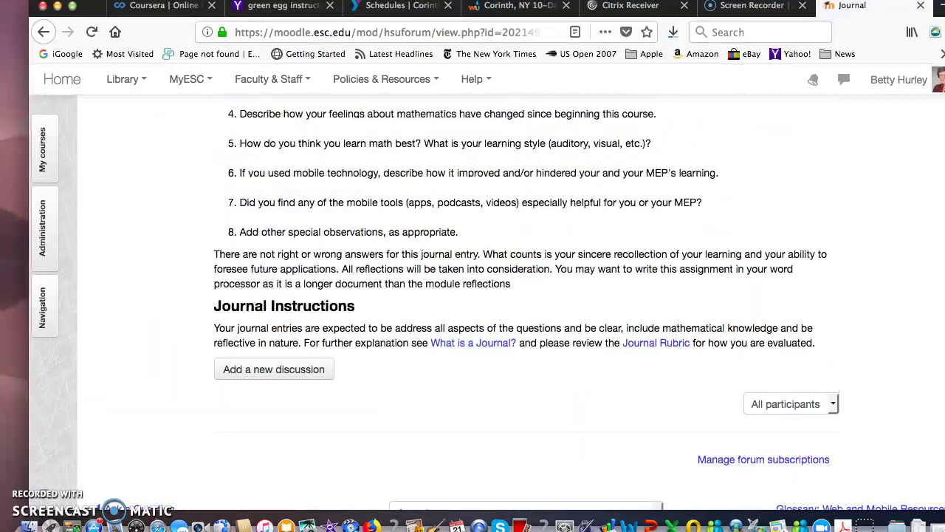
scroll(942, 156, "up", 15)
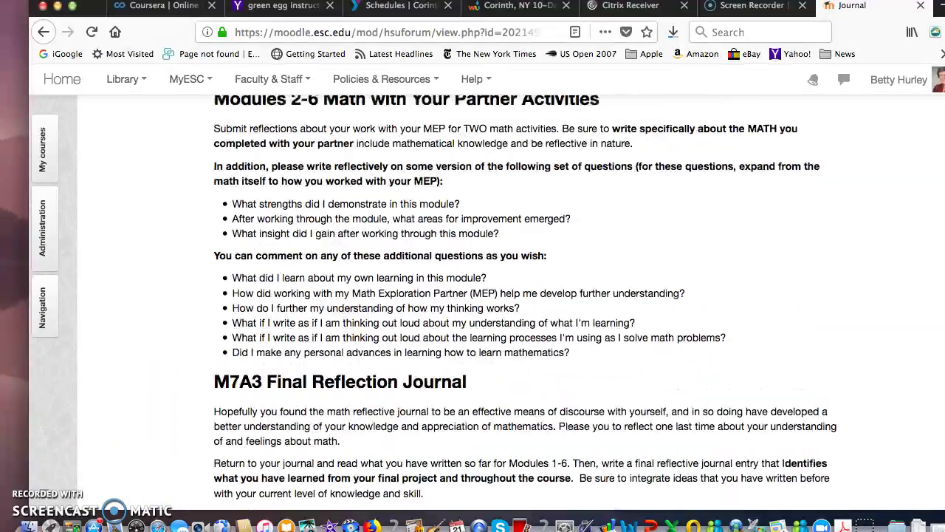
left_click_drag(942, 156, 923, 410)
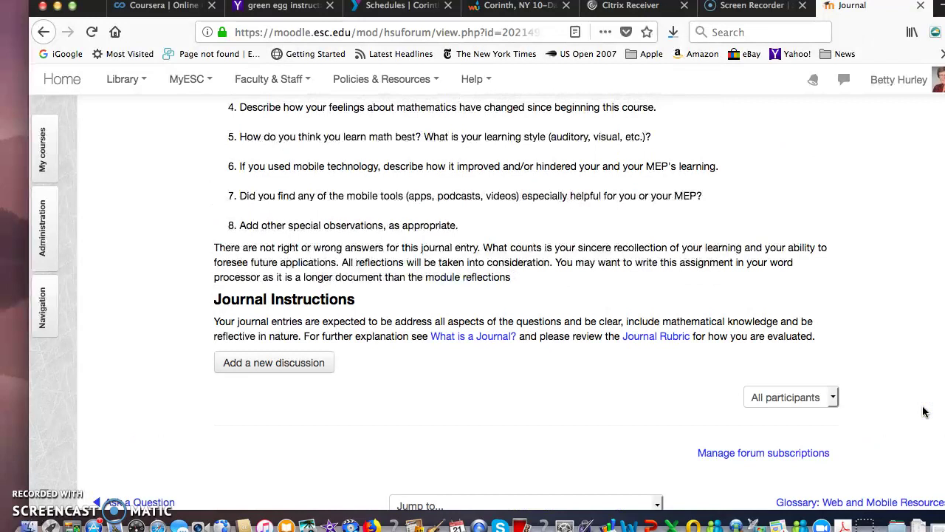
Check the Journal's filter groups, Journal 01–19, leaving All participants selected, and return to the top
left_click(832, 399)
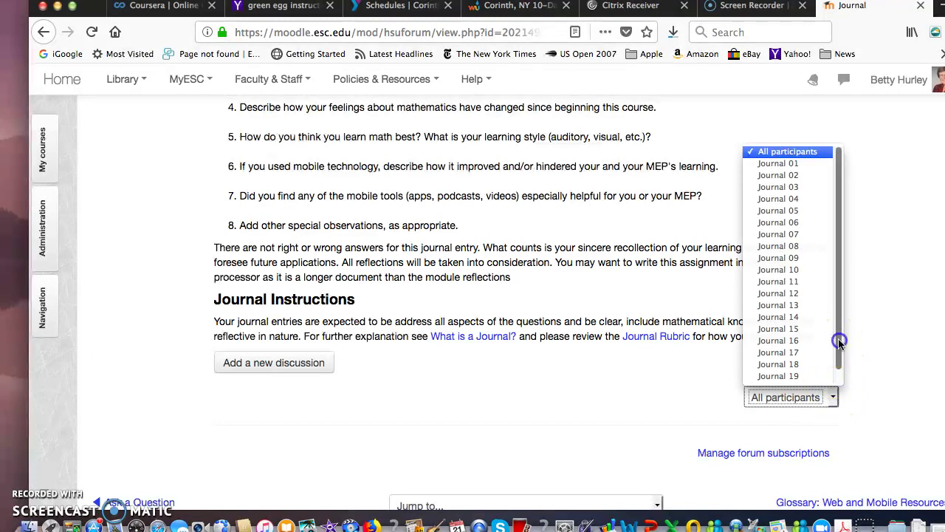
left_click_drag(838, 337, 801, 305)
left_click_drag(800, 230, 777, 233)
left_click_drag(770, 346, 832, 252)
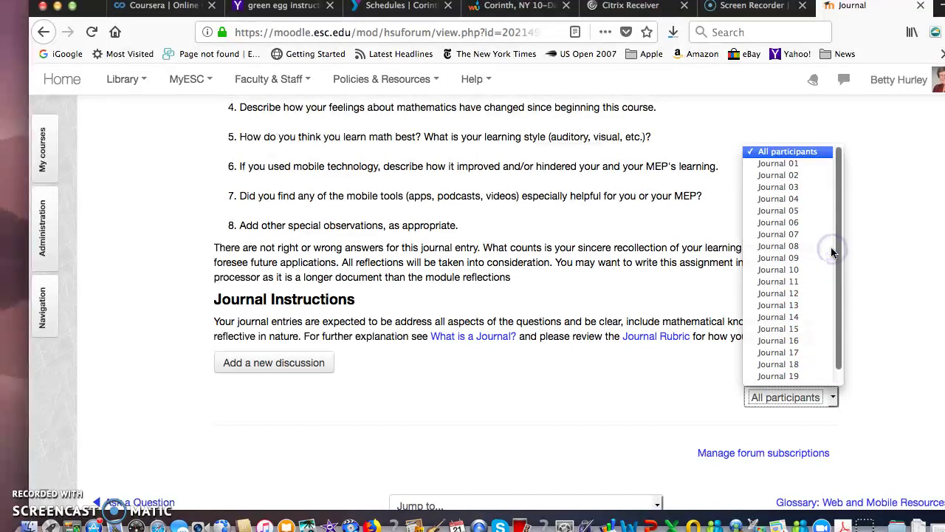
left_click(870, 322)
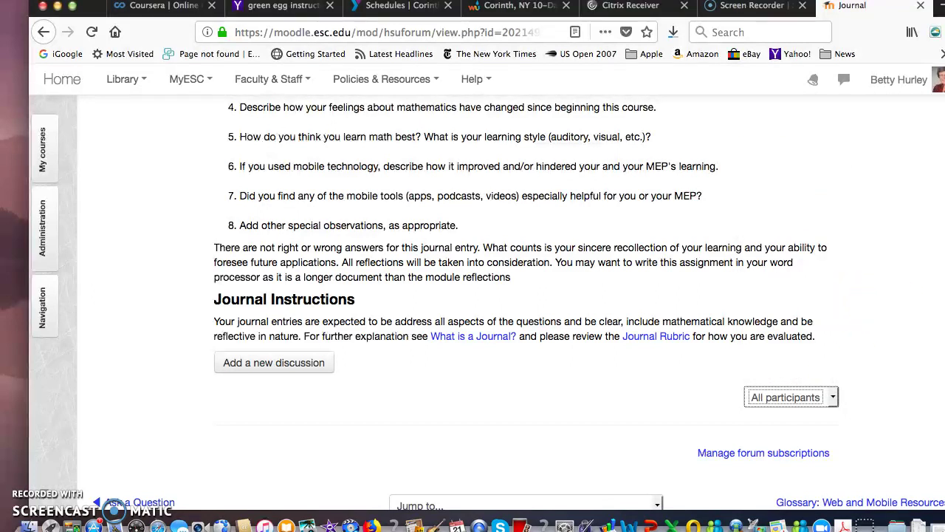
scroll(526, 302, "up", 15)
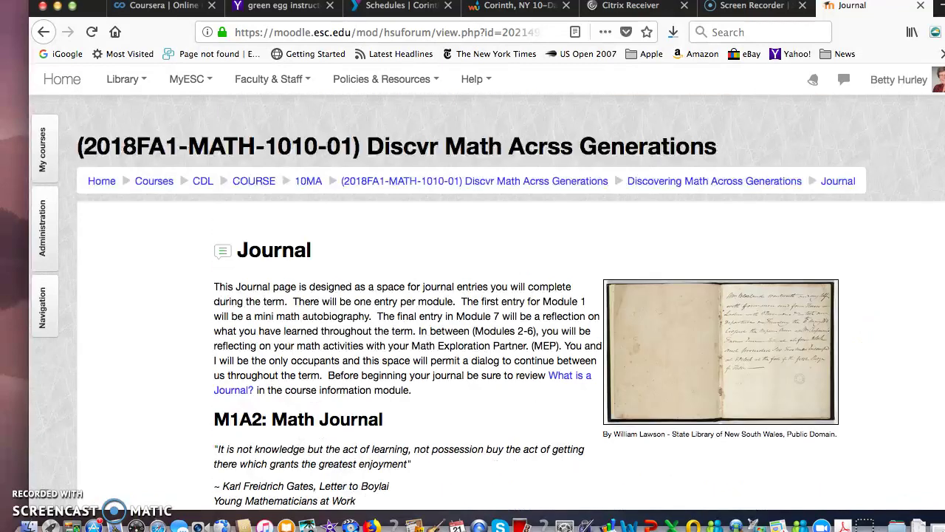
scroll(550, 248, "up", 3)
Go to the course Groups page through Course administration > Users and select Journal 01
left_click(45, 224)
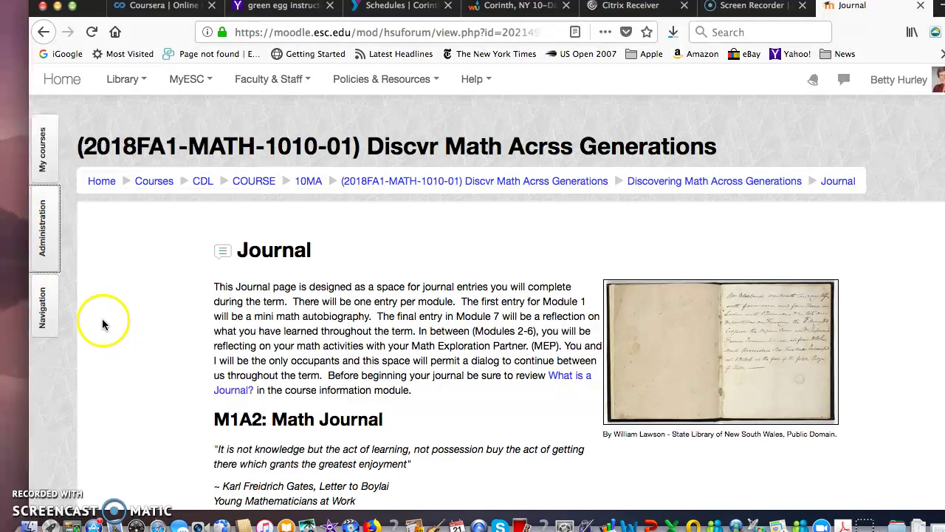
left_click(49, 235)
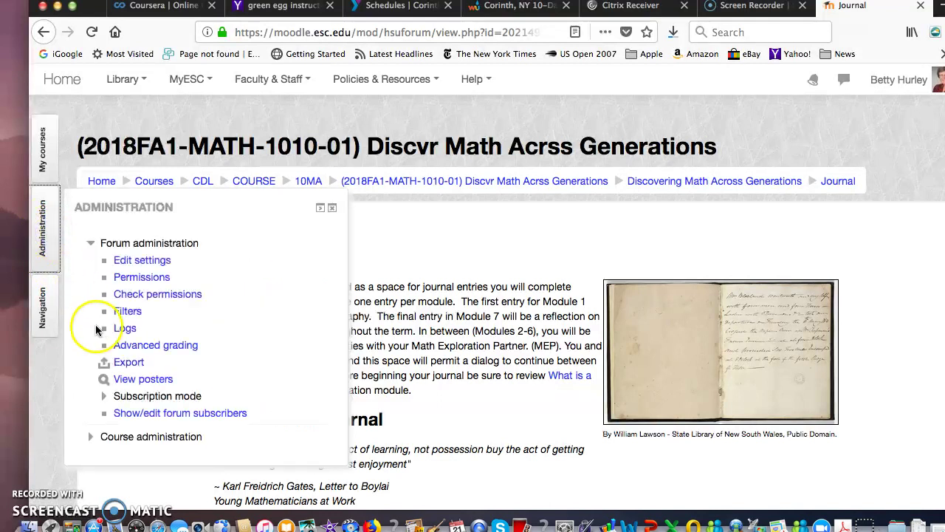
left_click(90, 438)
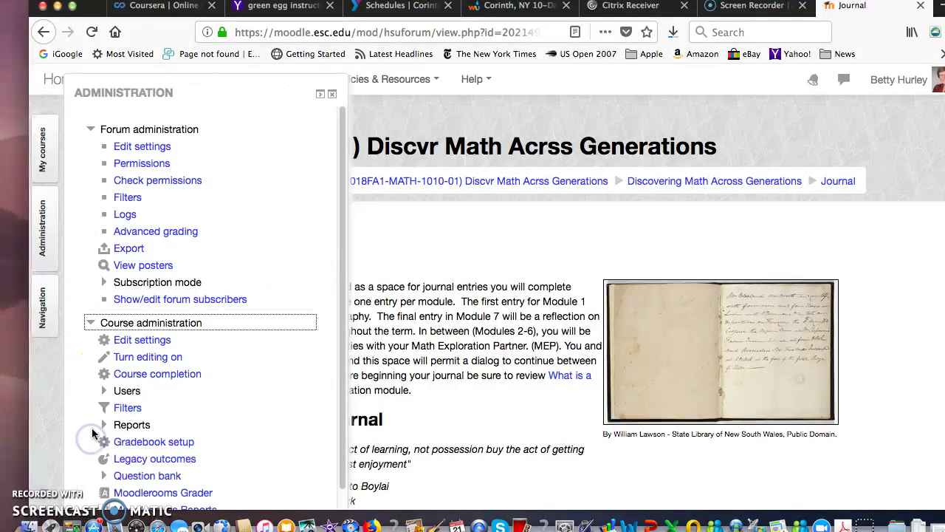
left_click(105, 392)
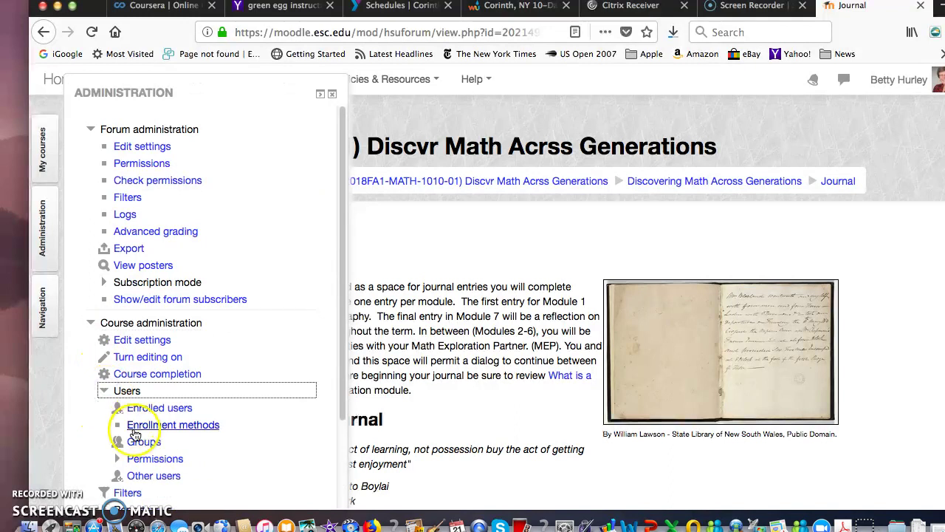
left_click(135, 442)
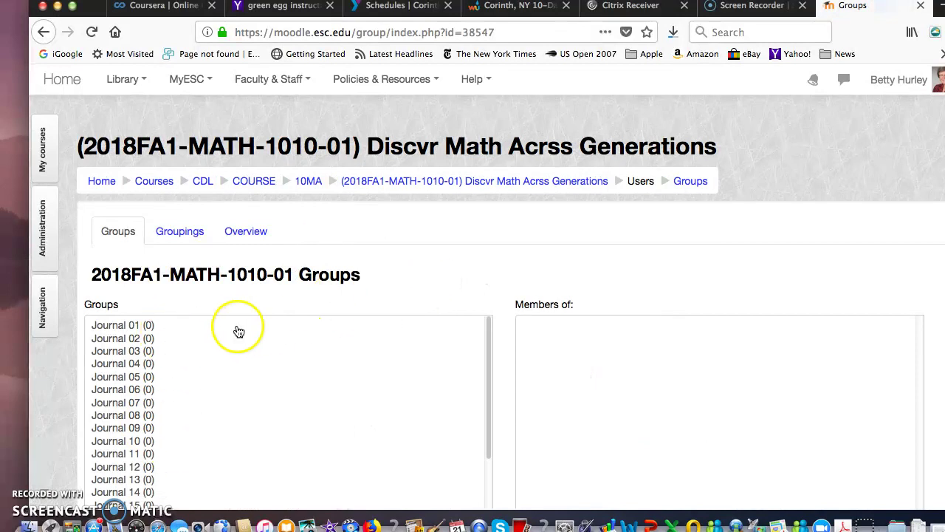
left_click(135, 325)
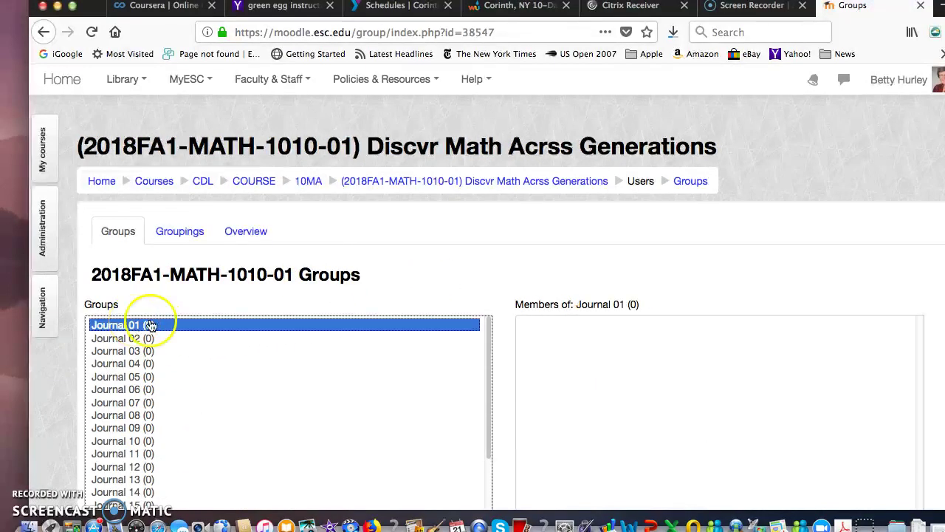
scroll(886, 296, "down", 3)
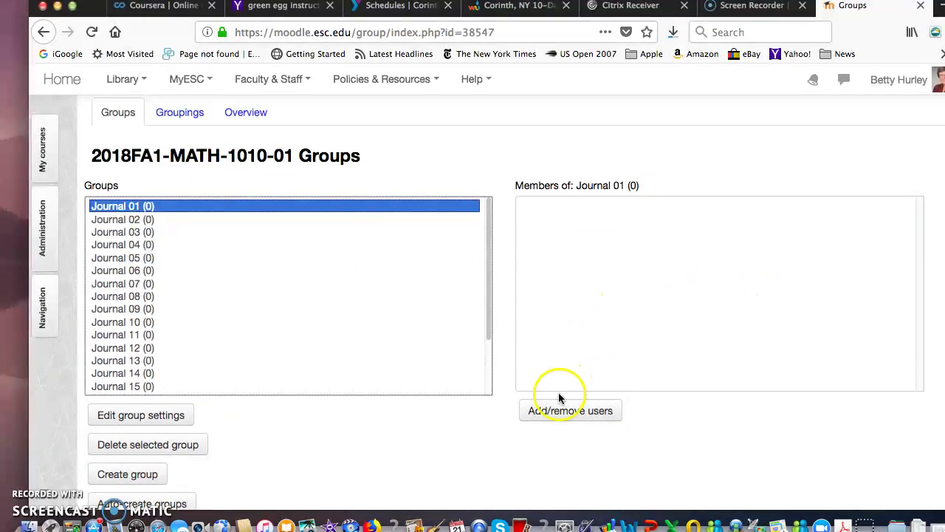
Add the first listed ESC student and the CDL Adjunct instructor as Journal 01 members
left_click(560, 411)
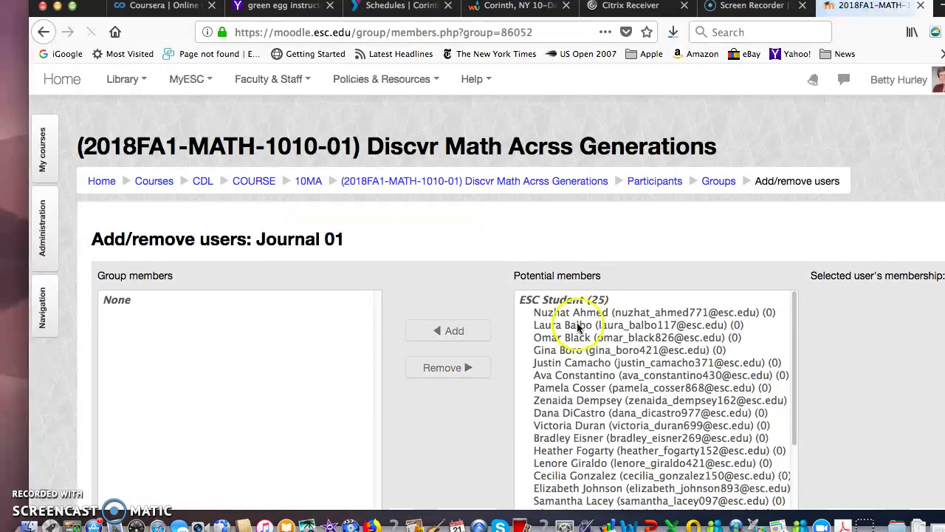
left_click(561, 313)
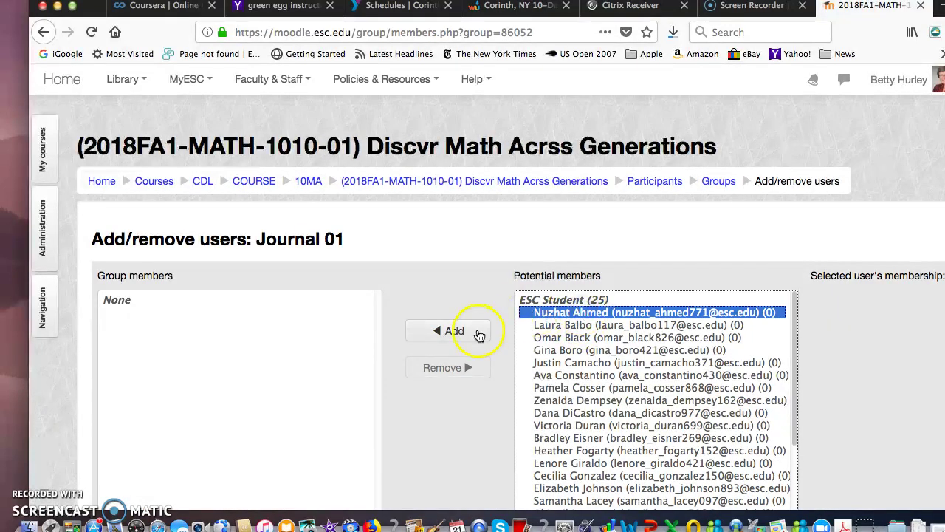
left_click(479, 333)
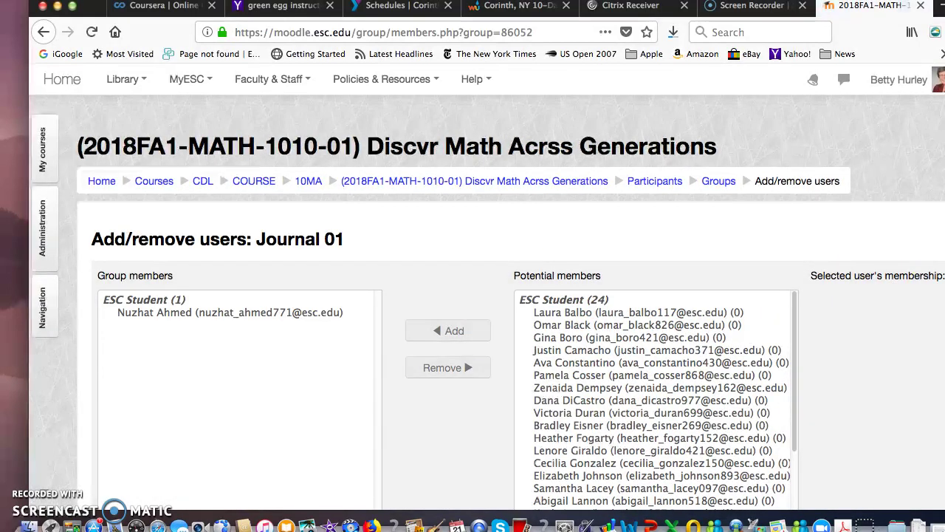
scroll(796, 255, "down", 5)
left_click_drag(796, 255, 789, 347)
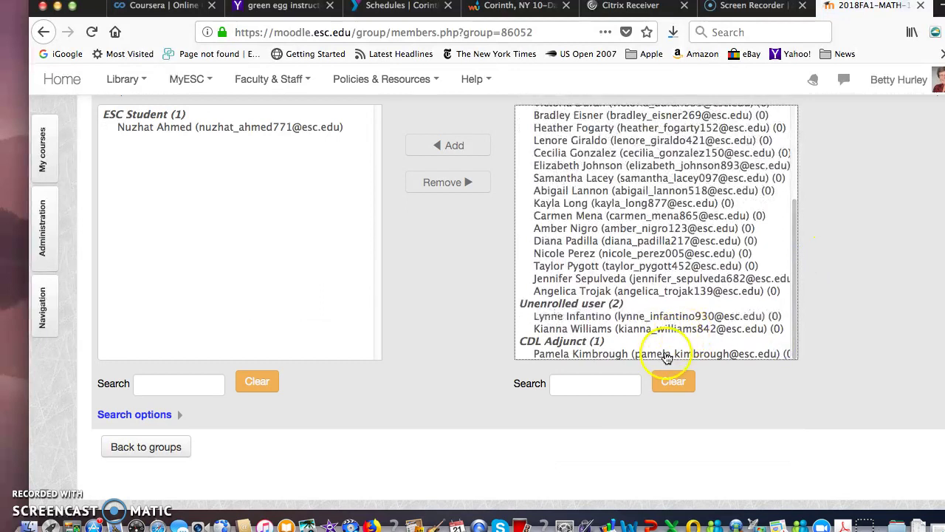
left_click(667, 354)
left_click(470, 155)
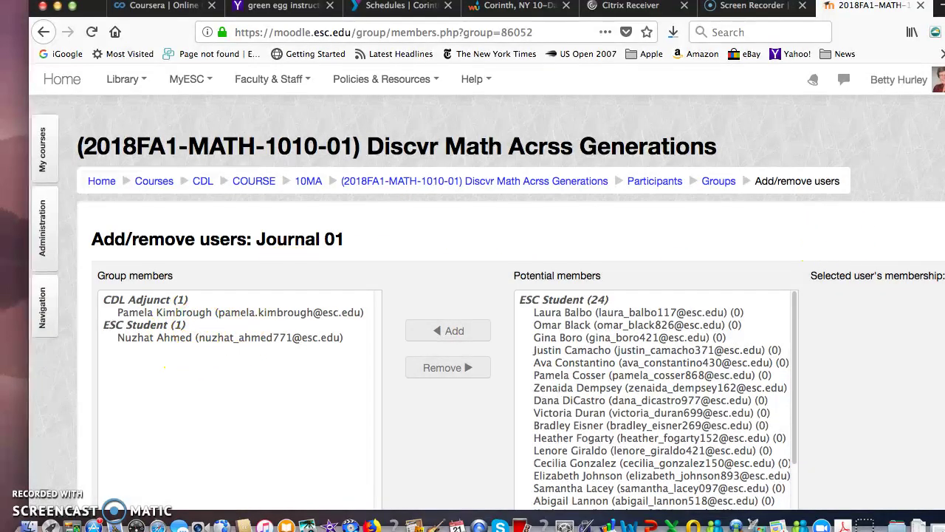
scroll(628, 433, "down", 4)
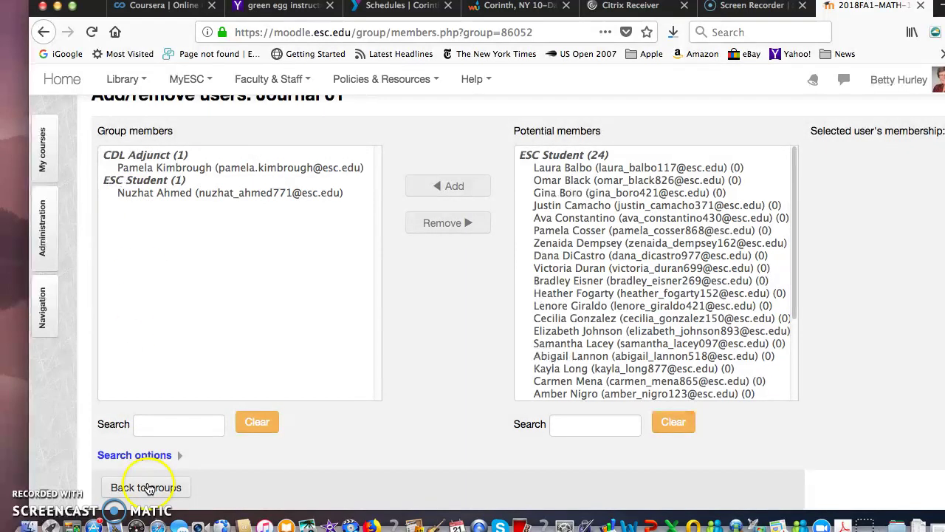
left_click(148, 487)
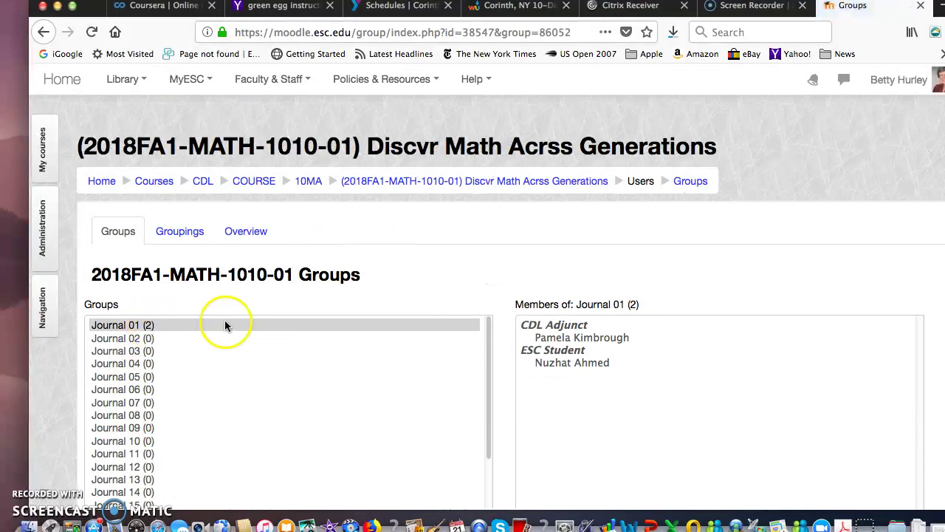
Rename Journal 01 to its student's first name and save the group settings
scroll(500, 355, "down", 5)
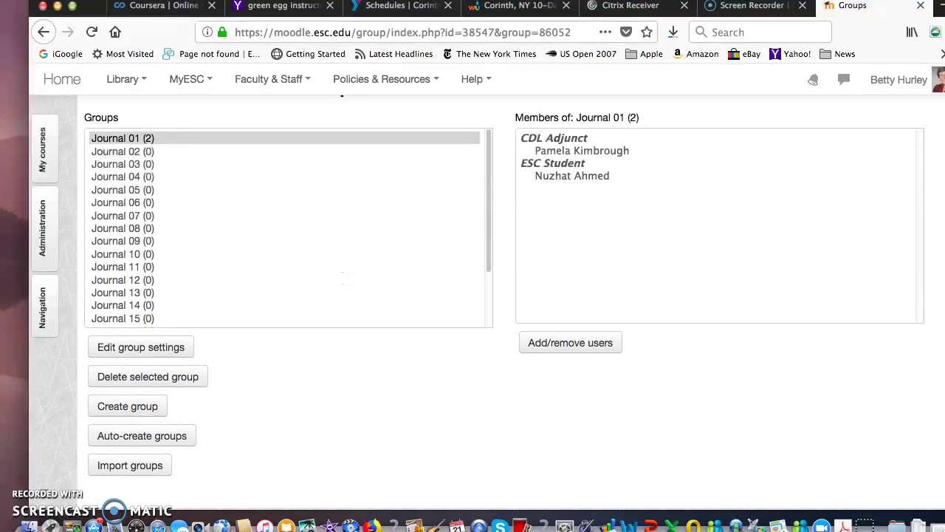
left_click(159, 352)
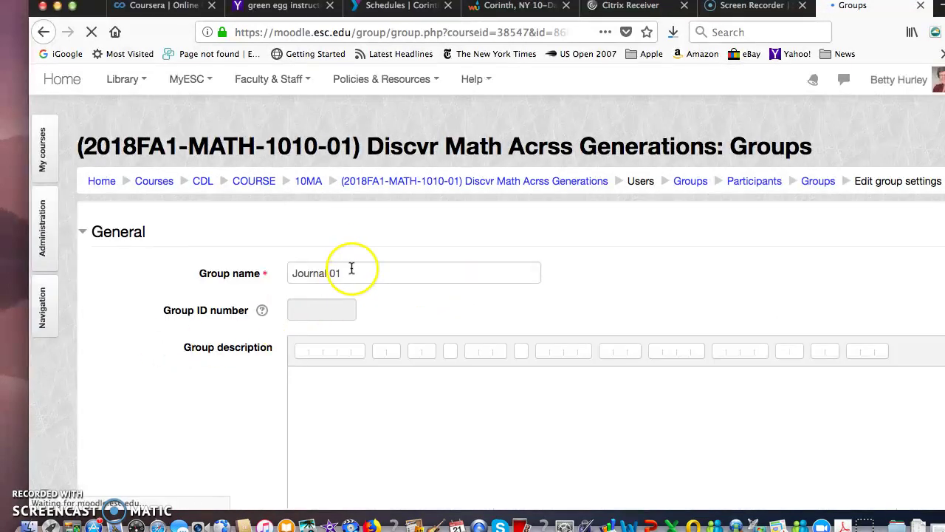
left_click_drag(352, 269, 277, 265)
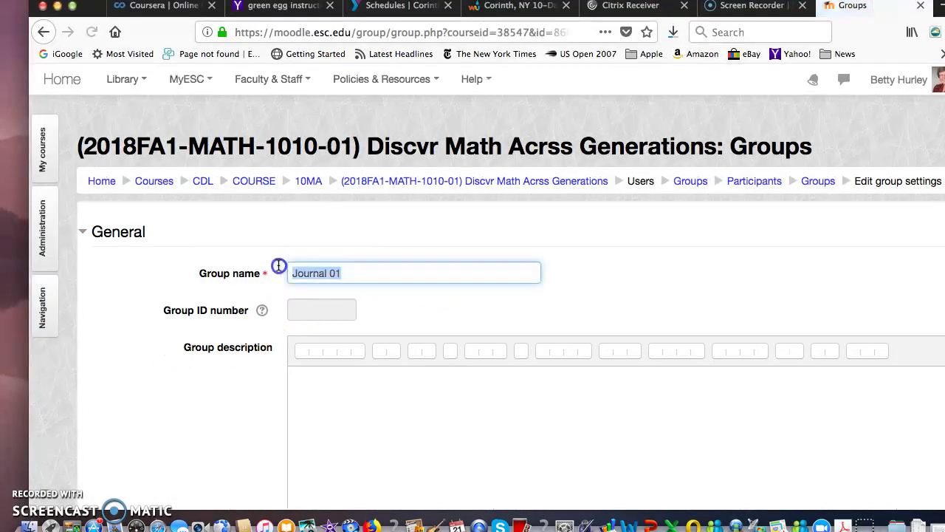
type("Nazhat")
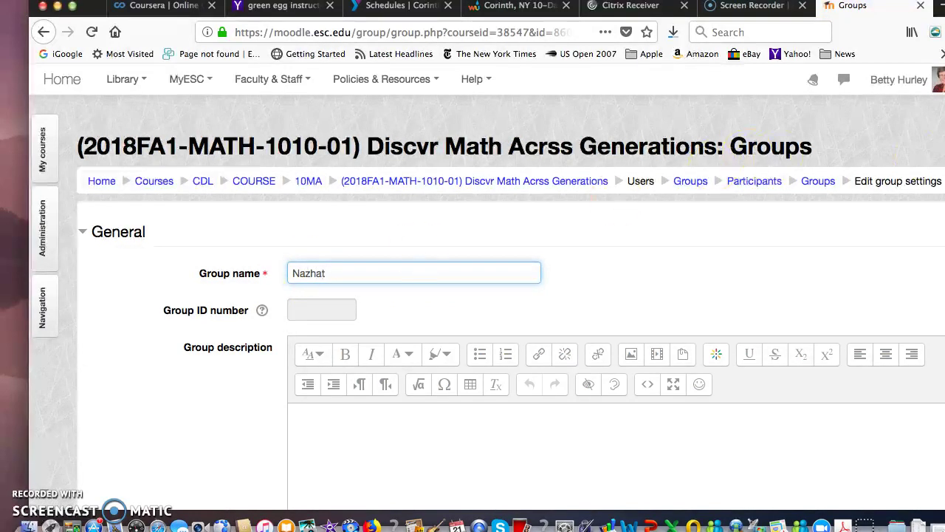
scroll(472, 295, "down", 5)
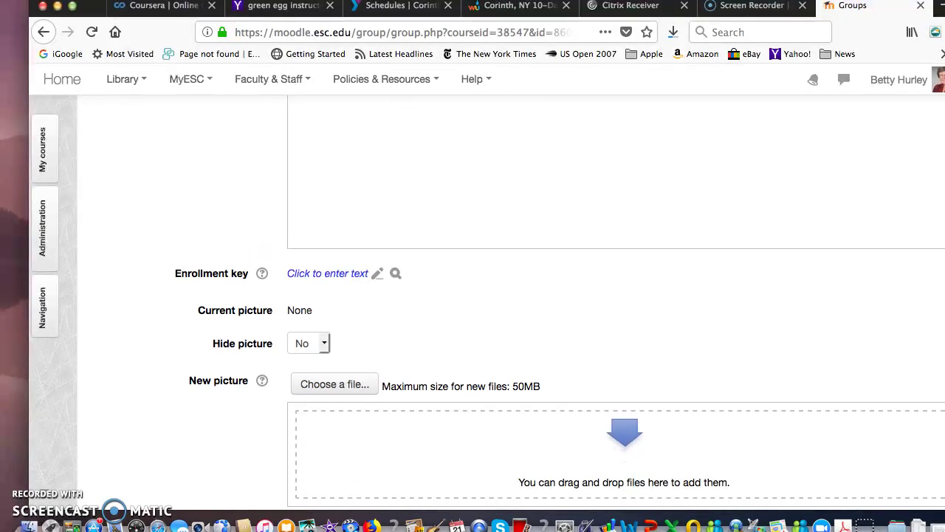
scroll(506, 364, "down", 3)
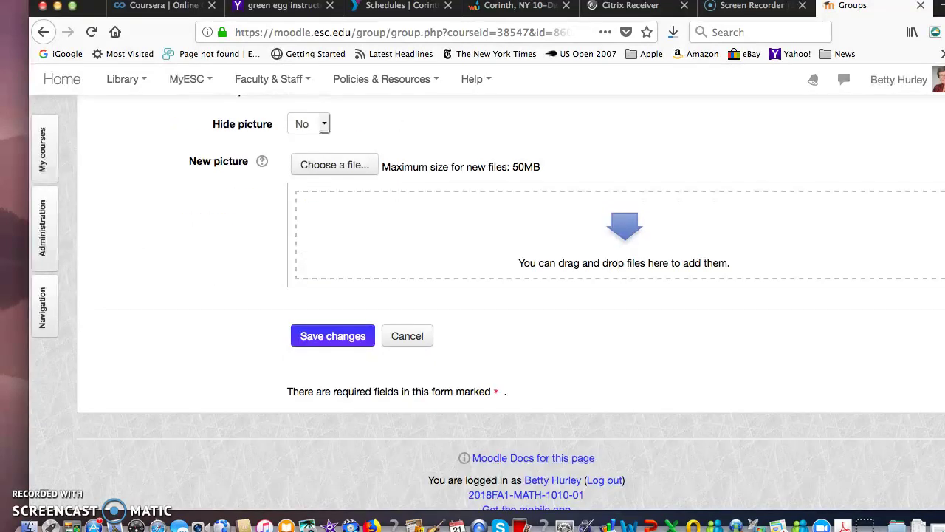
left_click(349, 338)
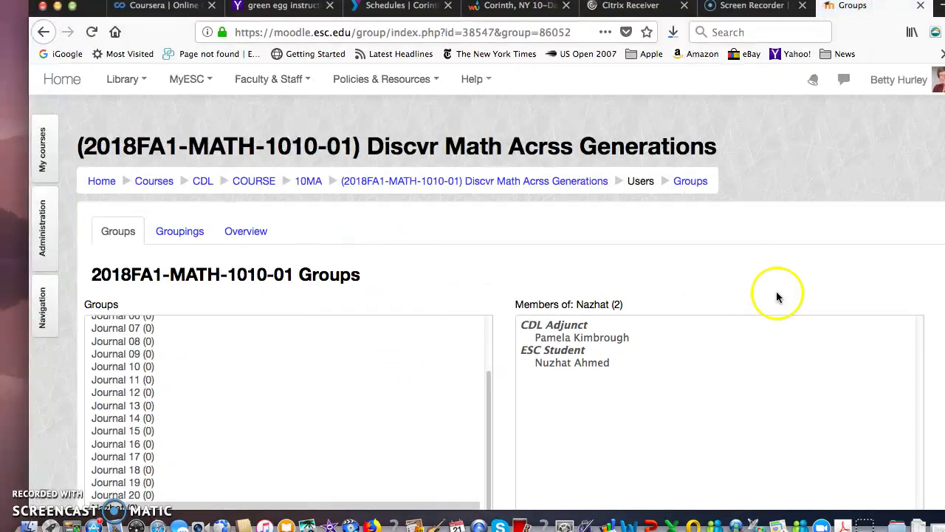
Scroll back up the Groups list and select Journal 02
left_click_drag(490, 407, 487, 453)
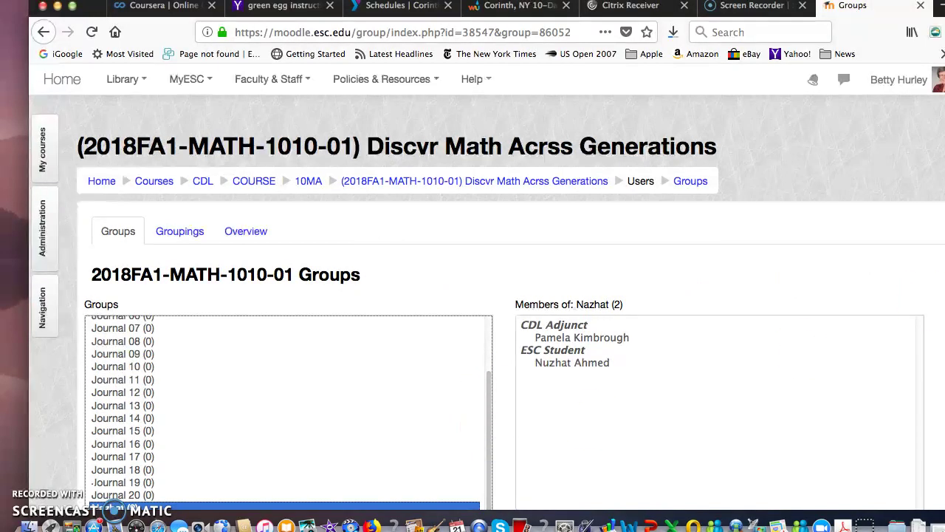
scroll(509, 303, "down", 3)
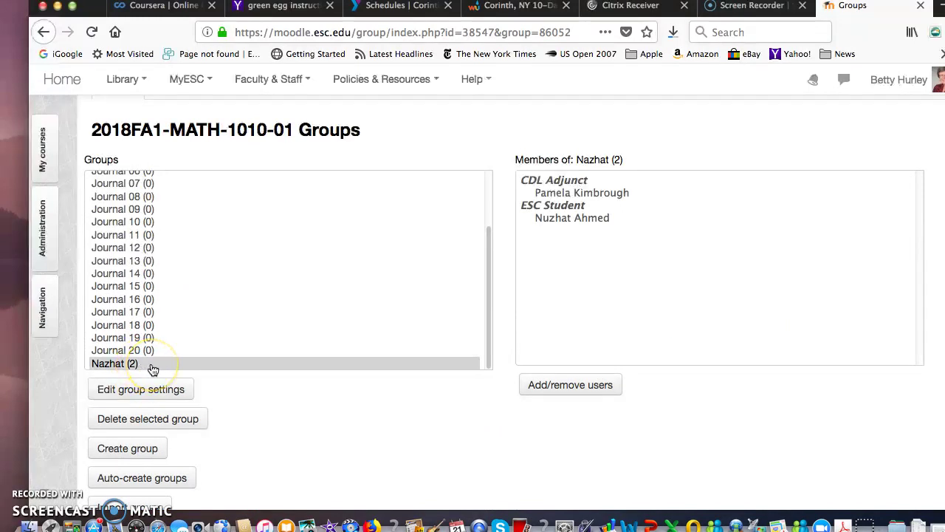
left_click_drag(490, 302, 499, 183)
left_click(118, 183)
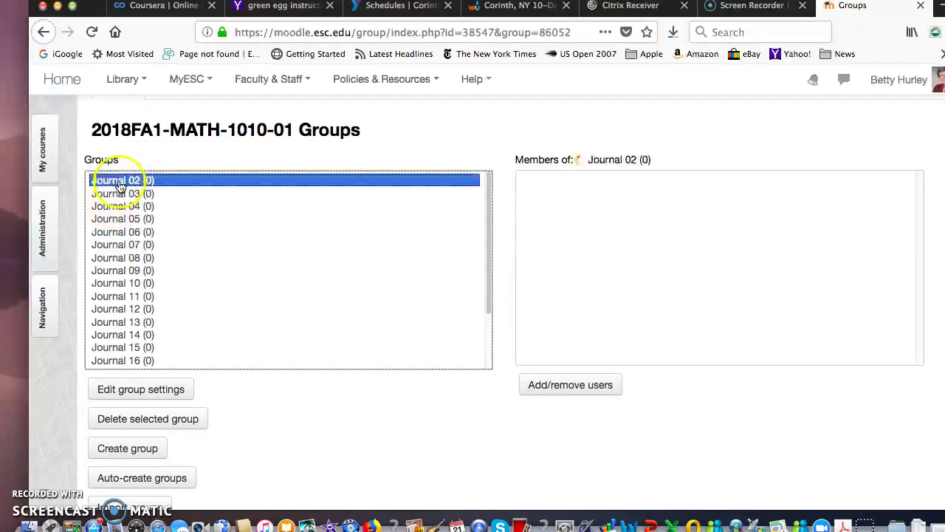
Add one ESC student and the CDL Adjunct instructor as Journal 02 members
left_click(579, 386)
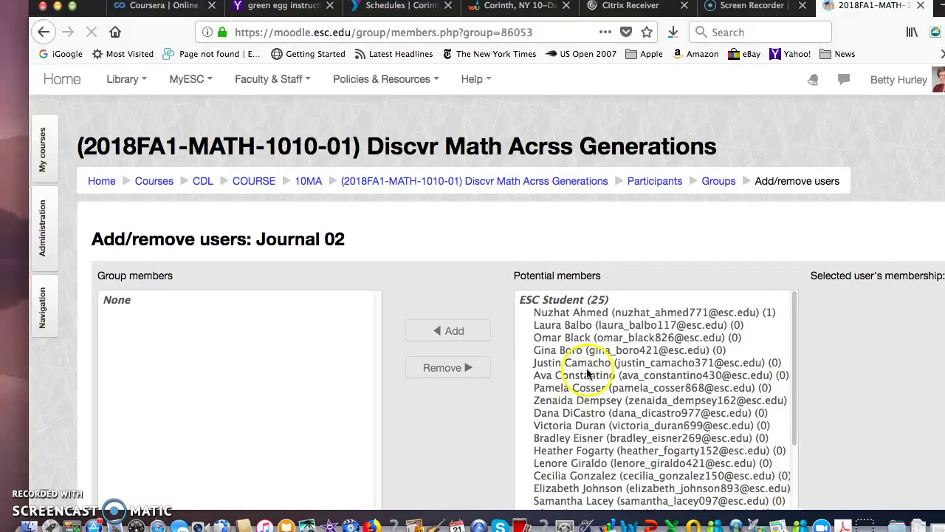
left_click(600, 325)
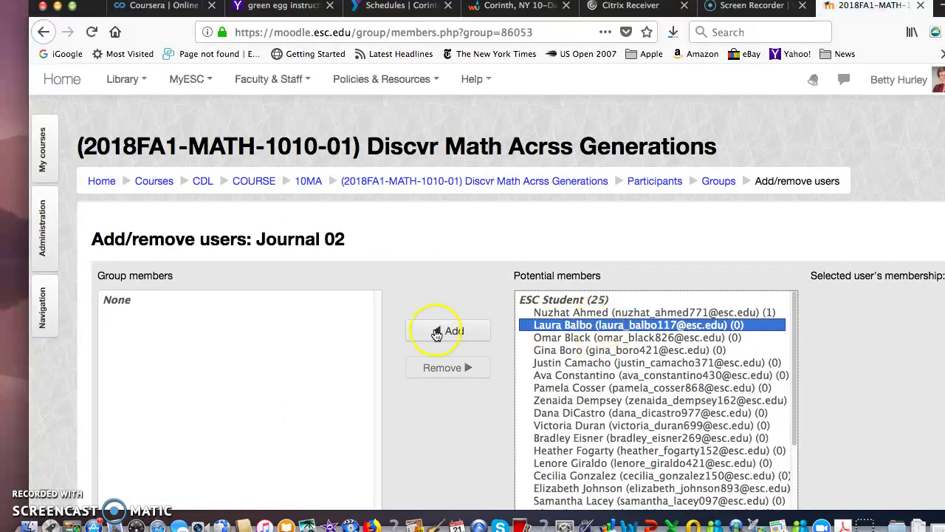
left_click(438, 332)
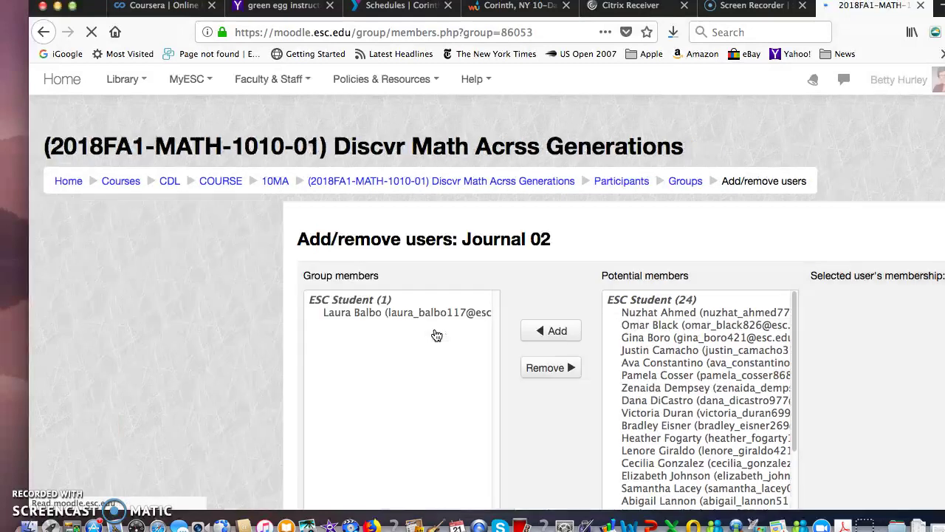
scroll(812, 173, "down", 5)
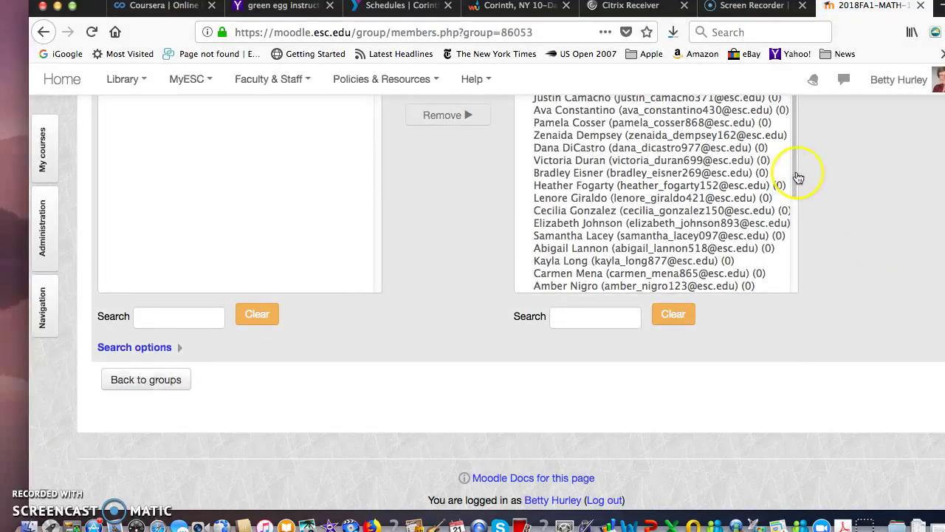
left_click_drag(796, 175, 788, 273)
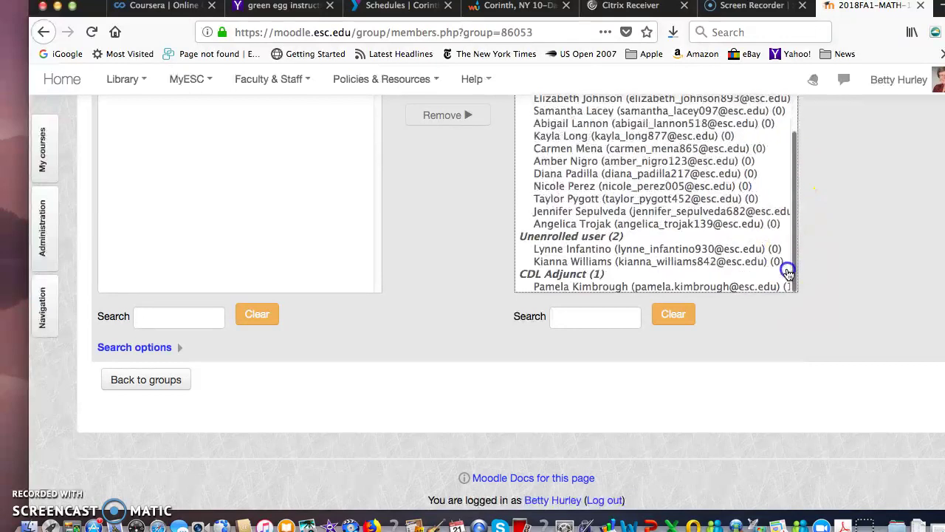
left_click(735, 284)
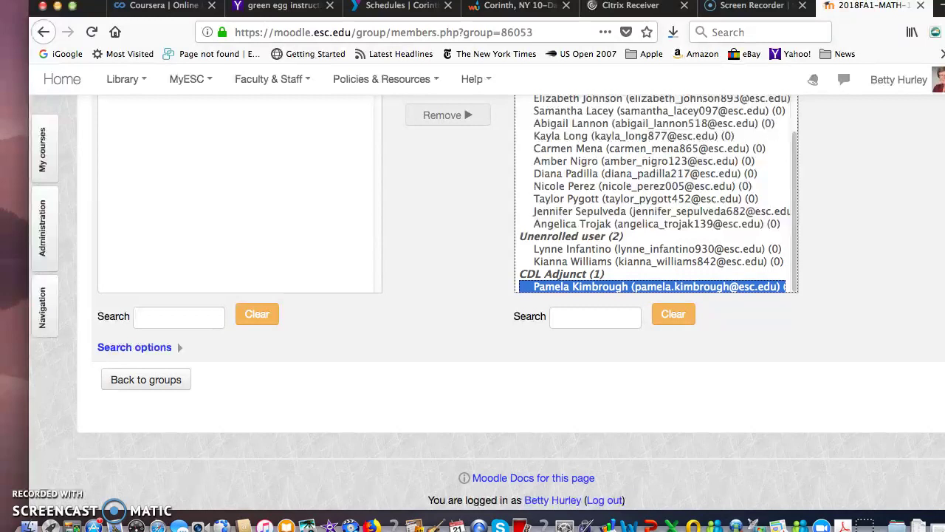
scroll(480, 209, "up", 5)
left_click(473, 209)
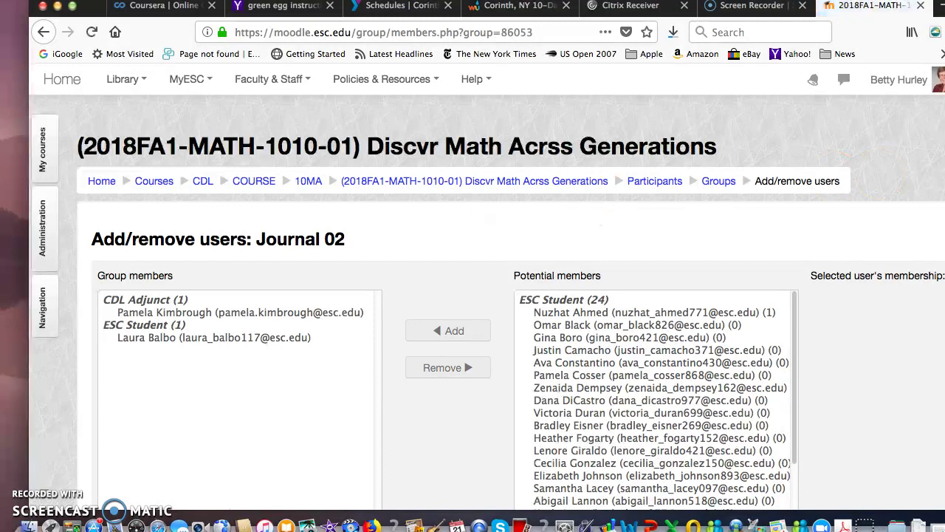
scroll(480, 295, "down", 6)
left_click(173, 380)
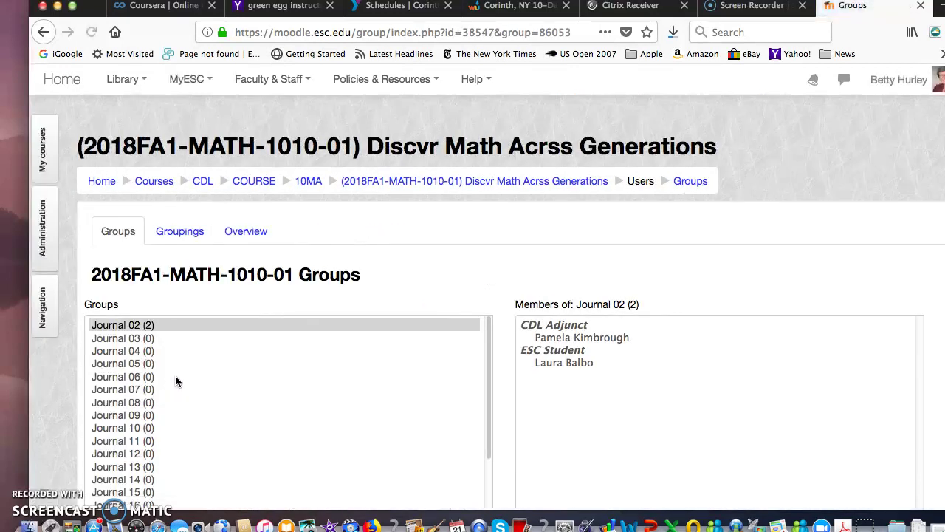
Rename Journal 02 to its student's first name and save the group settings
scroll(768, 175, "down", 5)
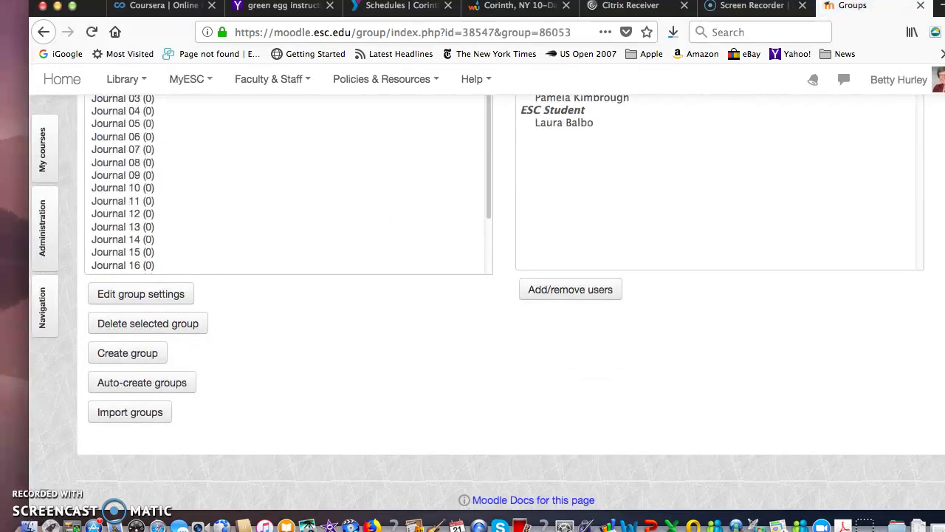
left_click(154, 299)
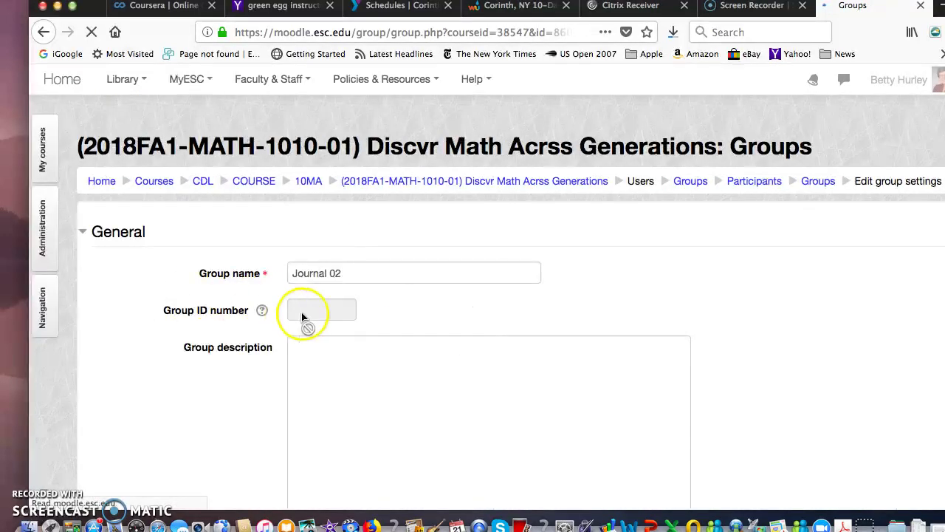
left_click_drag(343, 267, 283, 262)
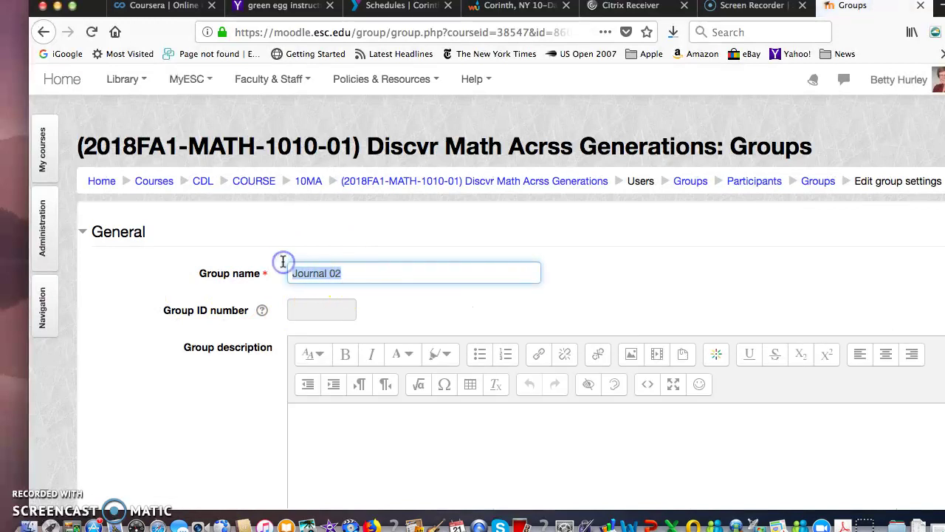
type("Laura")
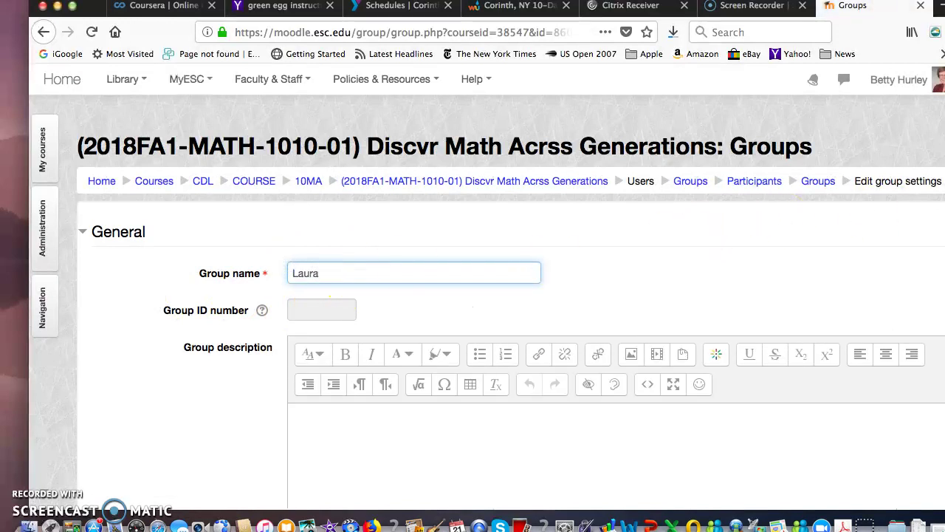
scroll(390, 329, "down", 15)
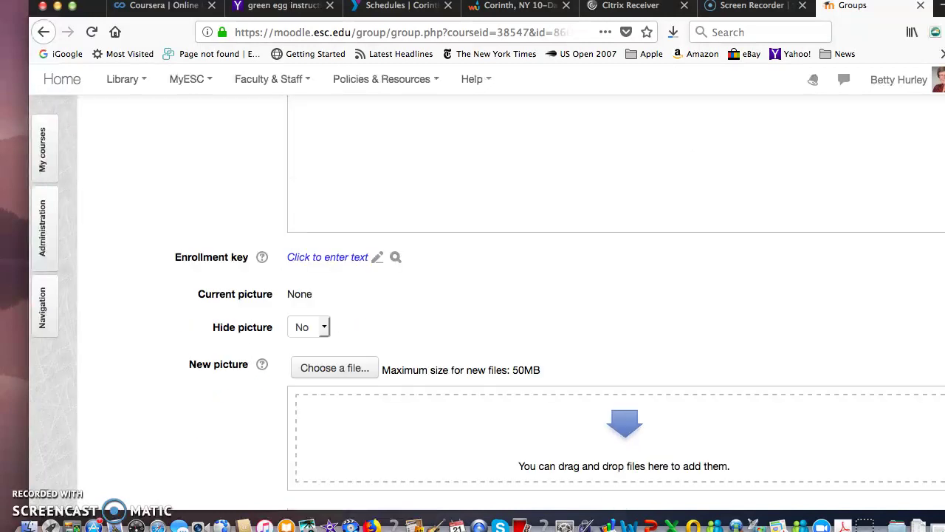
left_click(347, 314)
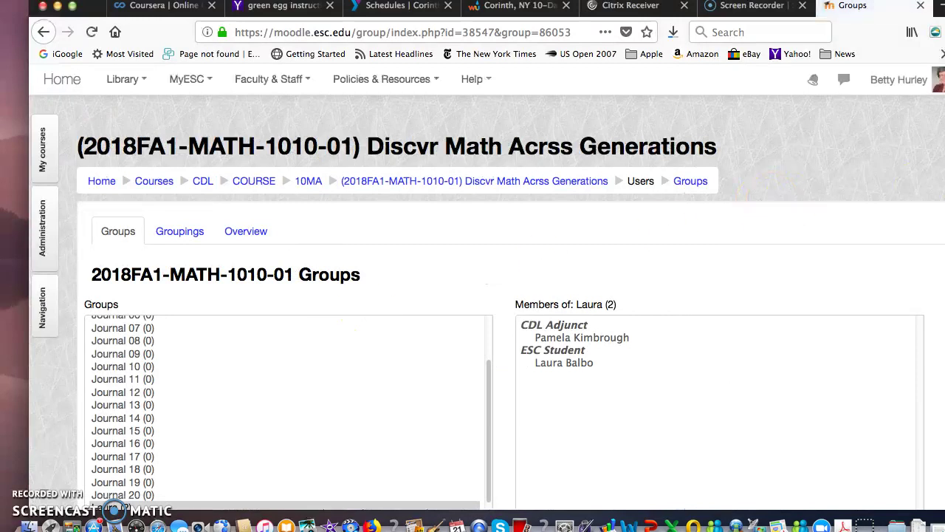
Review the course's group list with its two renamed groups, then start a new group
scroll(557, 181, "down", 3)
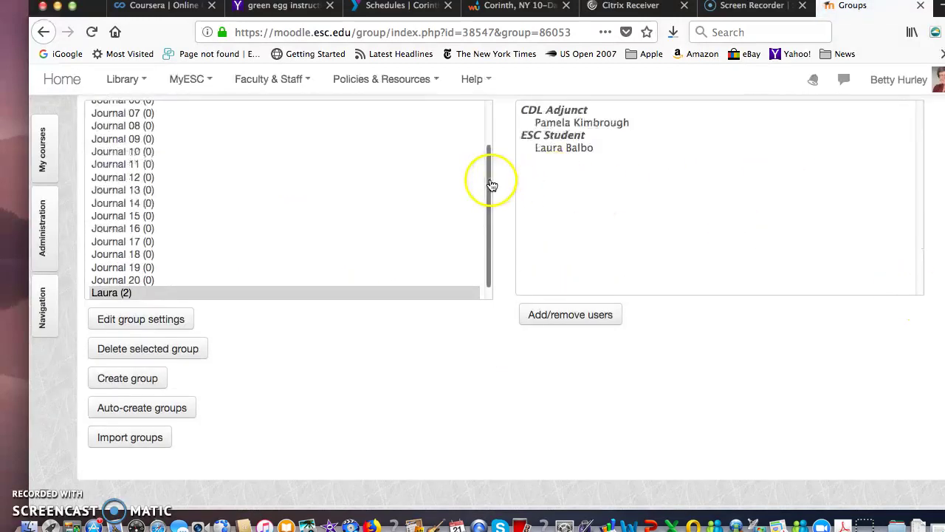
left_click_drag(492, 185, 472, 118)
scroll(471, 159, "down", 3)
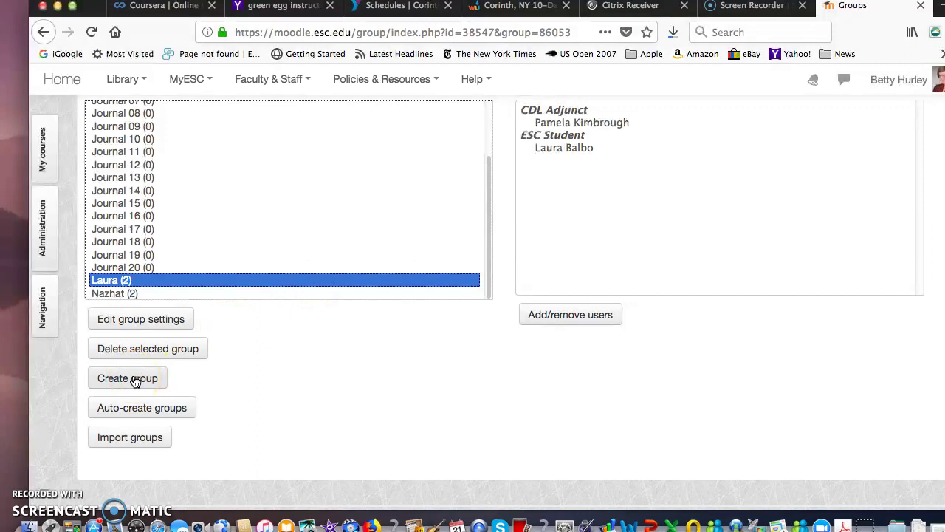
left_click(337, 360)
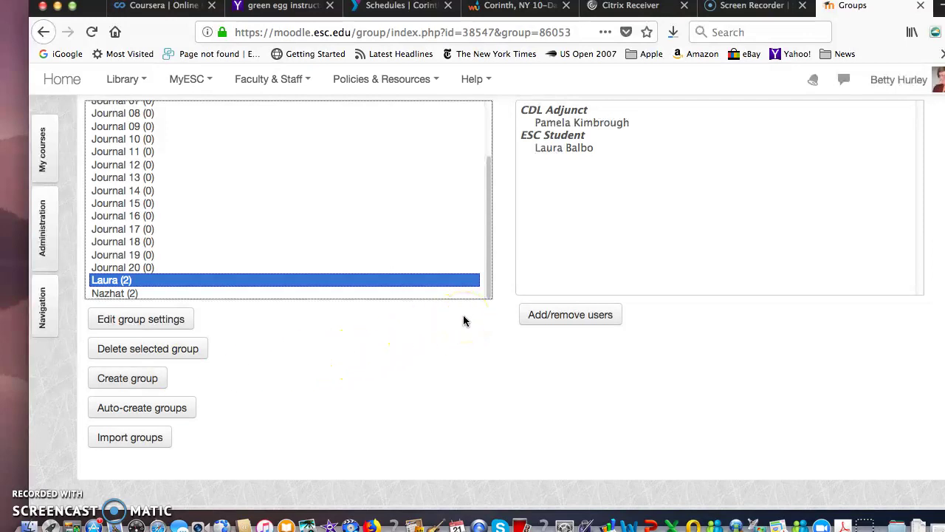
left_click(491, 258)
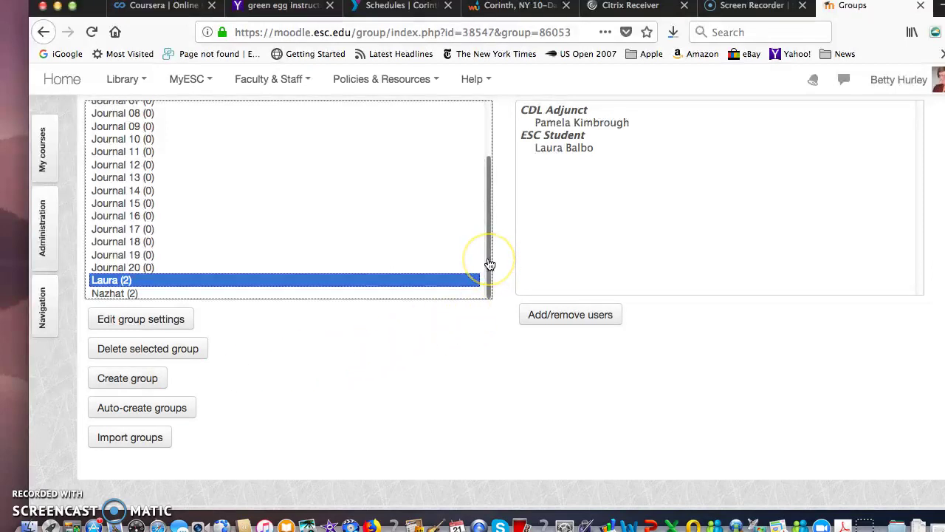
mouse_move(489, 260)
left_mouse_down()
mouse_move(487, 200)
mouse_move(483, 275)
left_mouse_up()
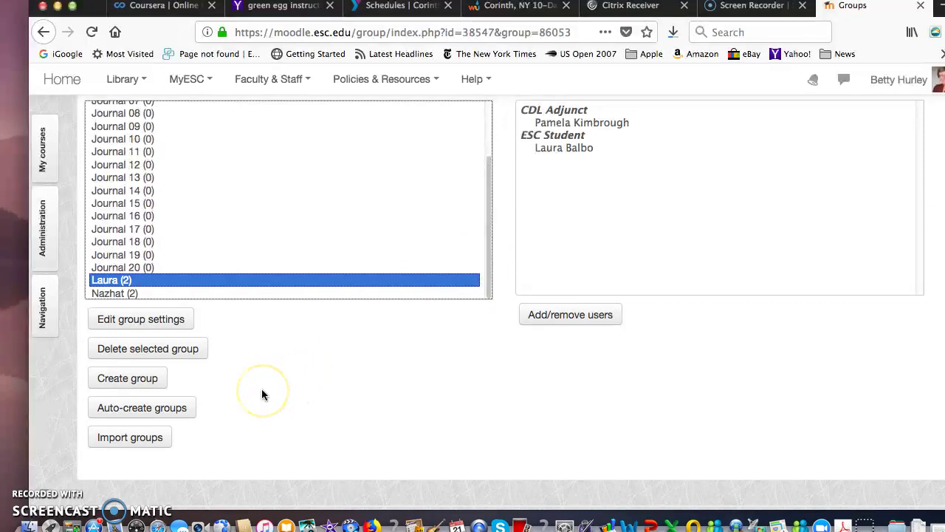
left_click(143, 380)
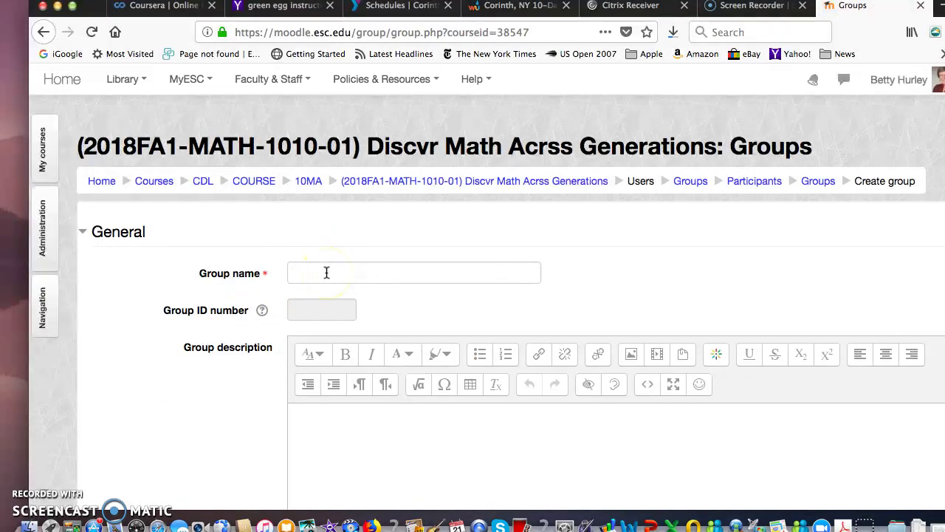
Name the new group Journal 21 and save it with no members
scroll(510, 301, "down", 10)
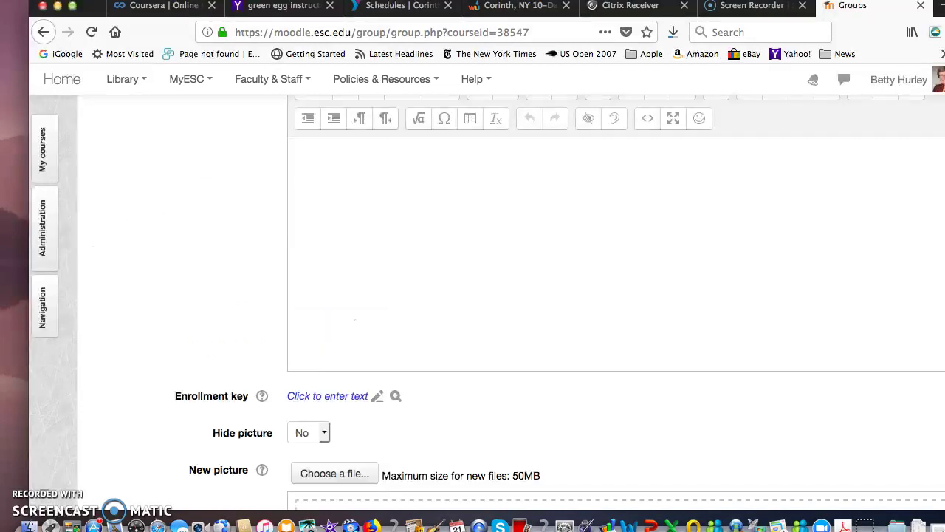
scroll(942, 169, "up", 10)
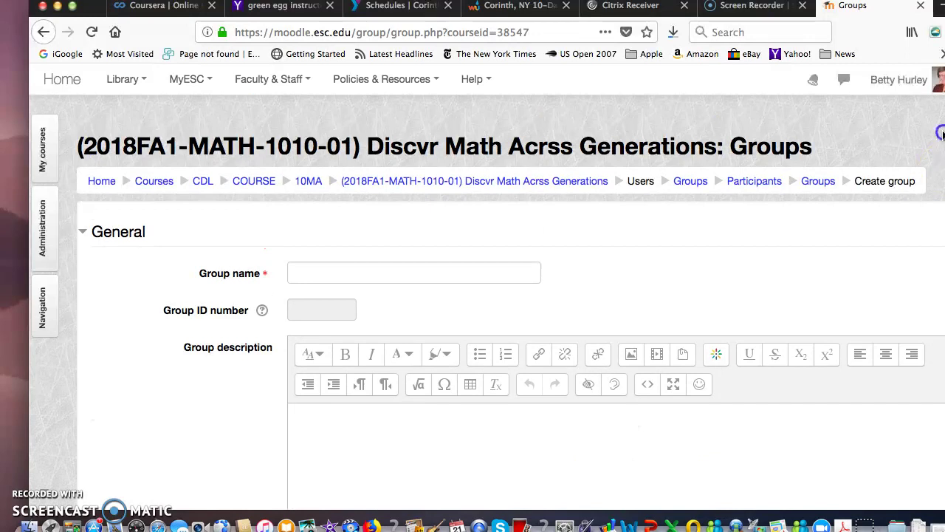
left_click(333, 277)
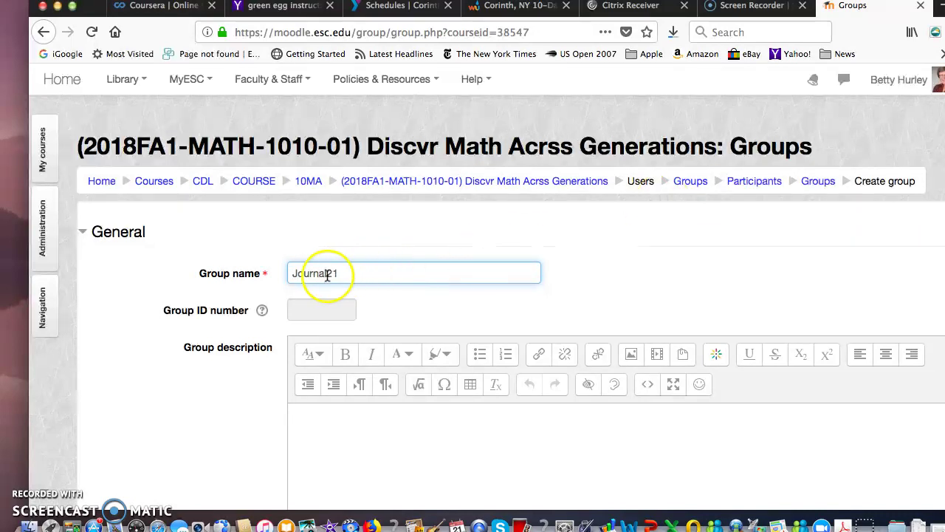
left_click(327, 273)
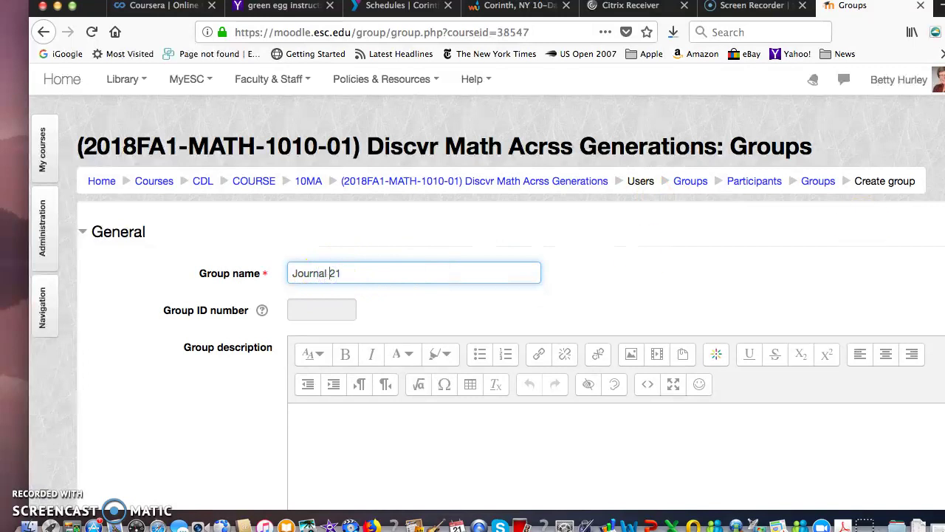
scroll(660, 348, "down", 10)
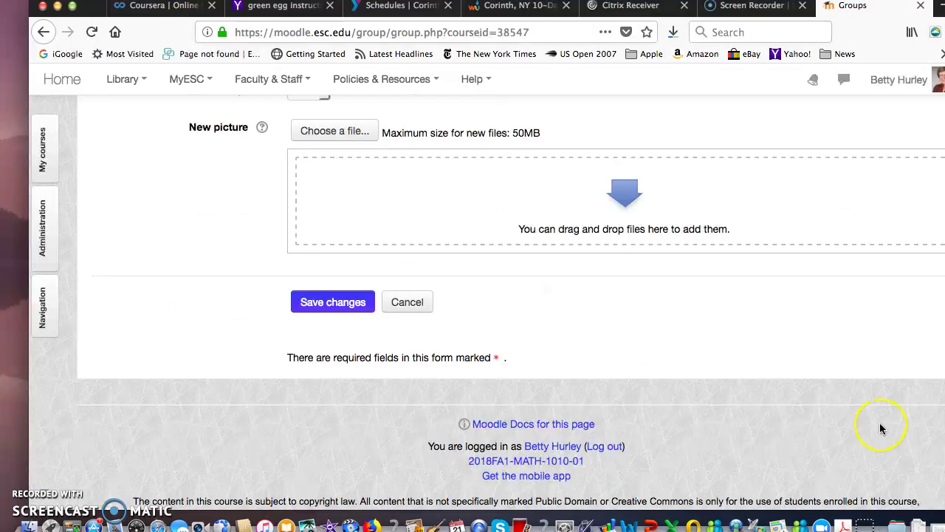
left_click(340, 304)
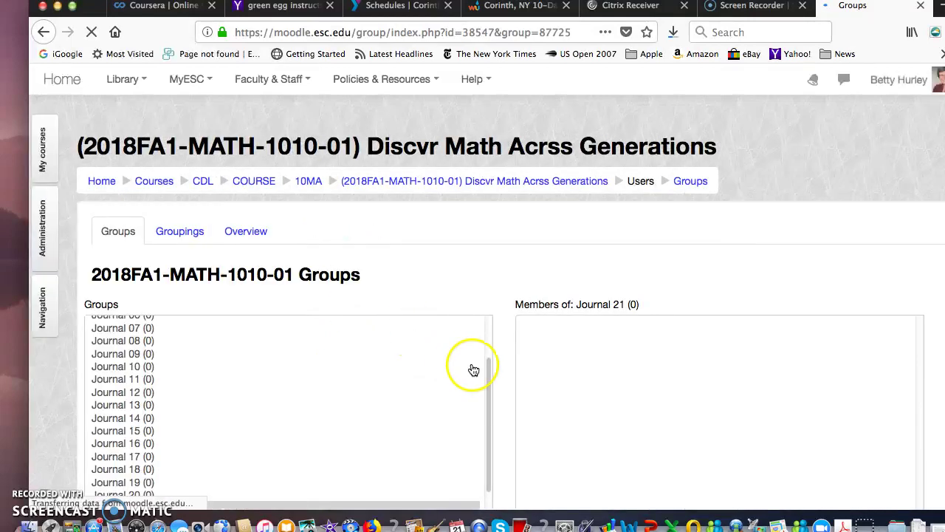
Return to the Discovering Math Across Generations course page
left_click_drag(492, 383, 475, 458)
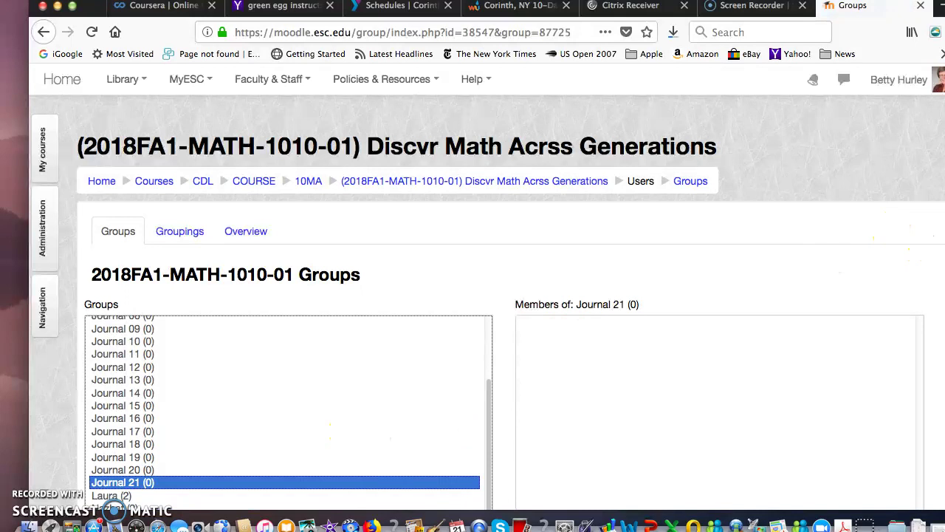
scroll(509, 303, "down", 5)
scroll(510, 303, "up", 5)
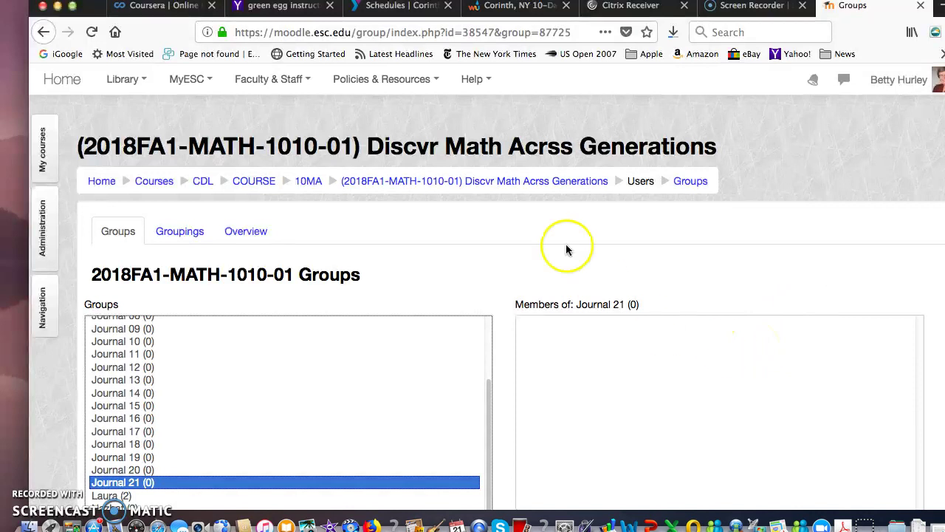
left_click(514, 182)
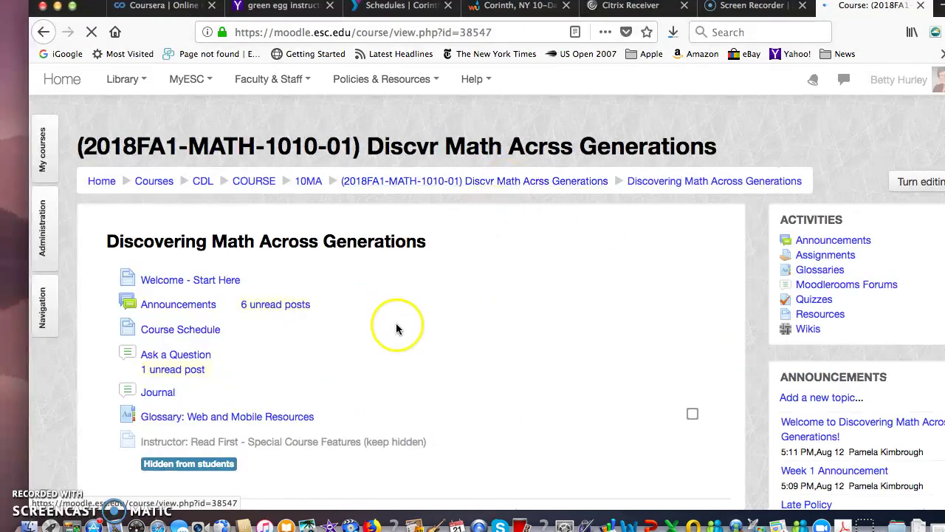
Check that the Journal's group filter lists Journal 21 and both renamed groups, leaving All participants selected
left_click(158, 398)
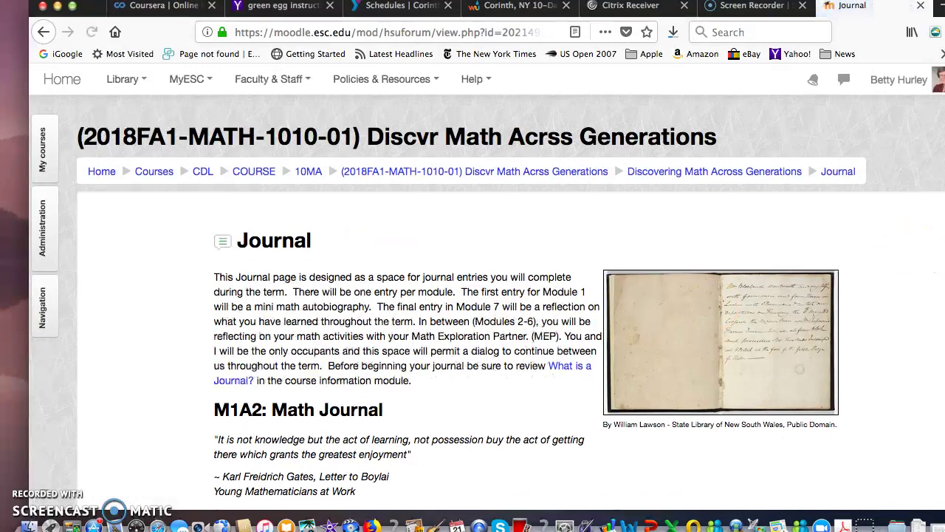
scroll(510, 295, "down", 20)
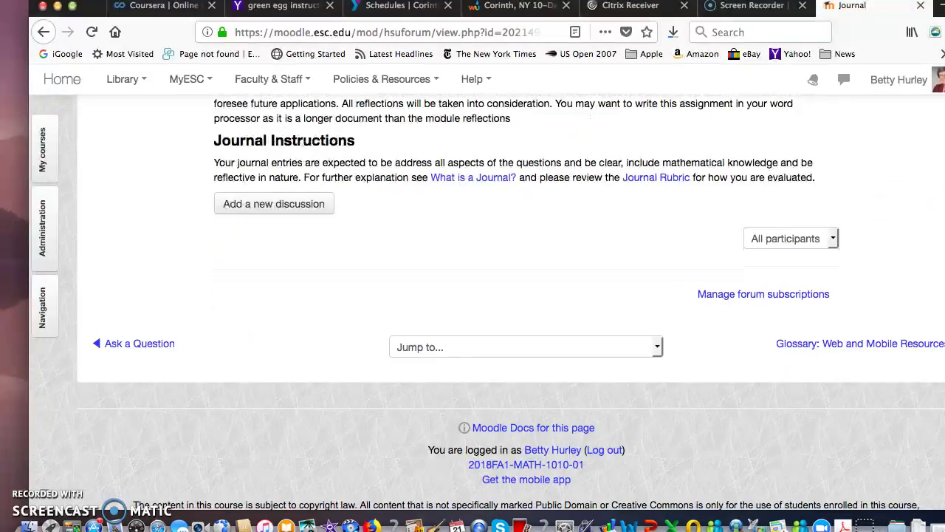
left_click(833, 239)
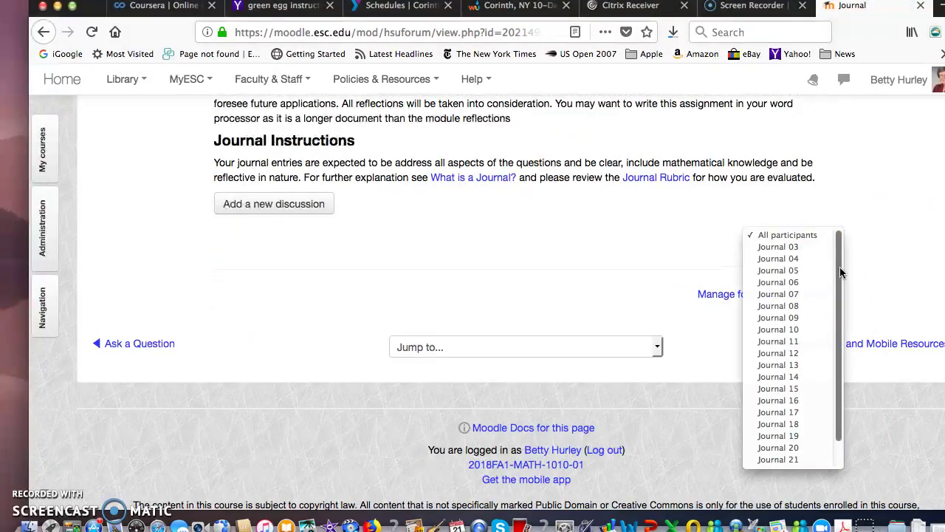
left_click_drag(840, 268, 829, 347)
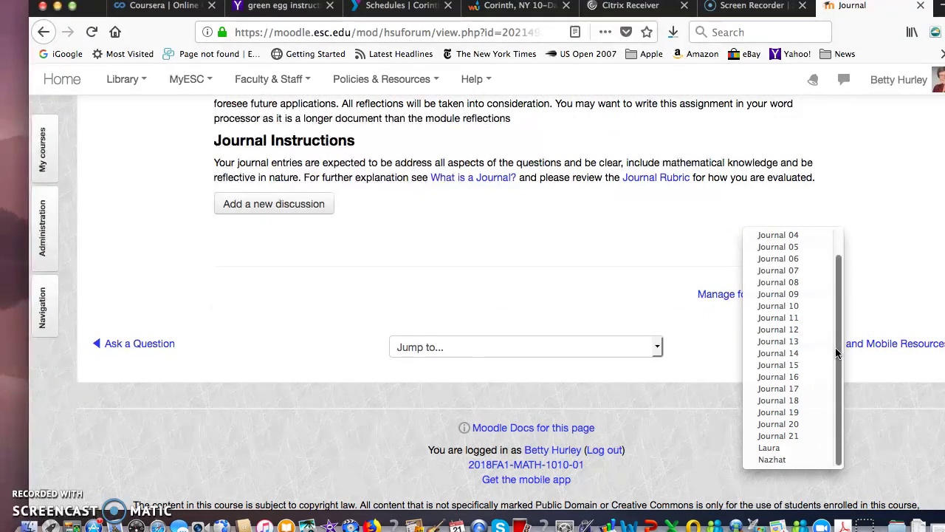
left_click_drag(837, 353, 834, 255)
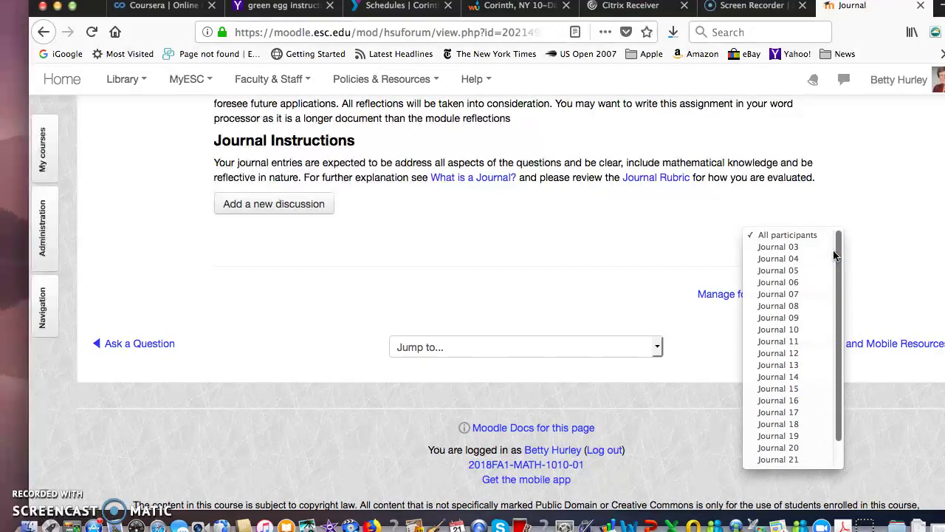
left_click(672, 239)
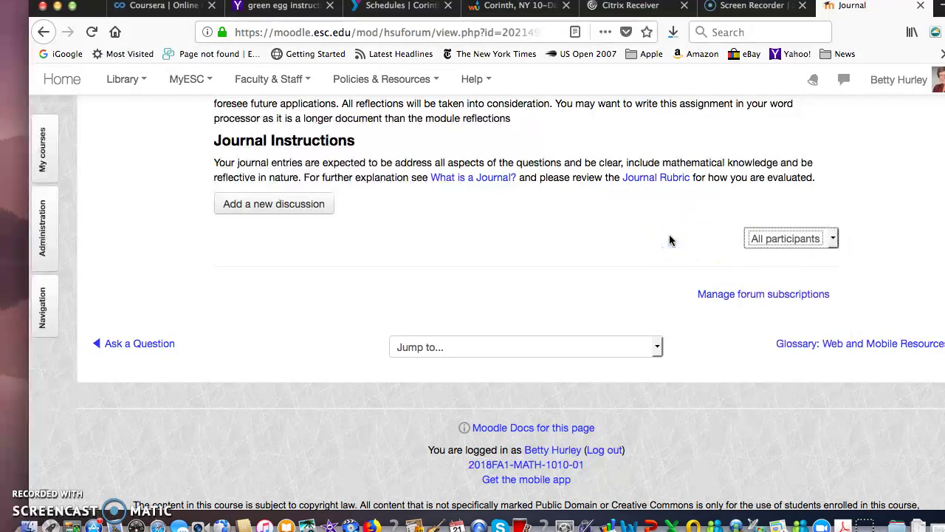